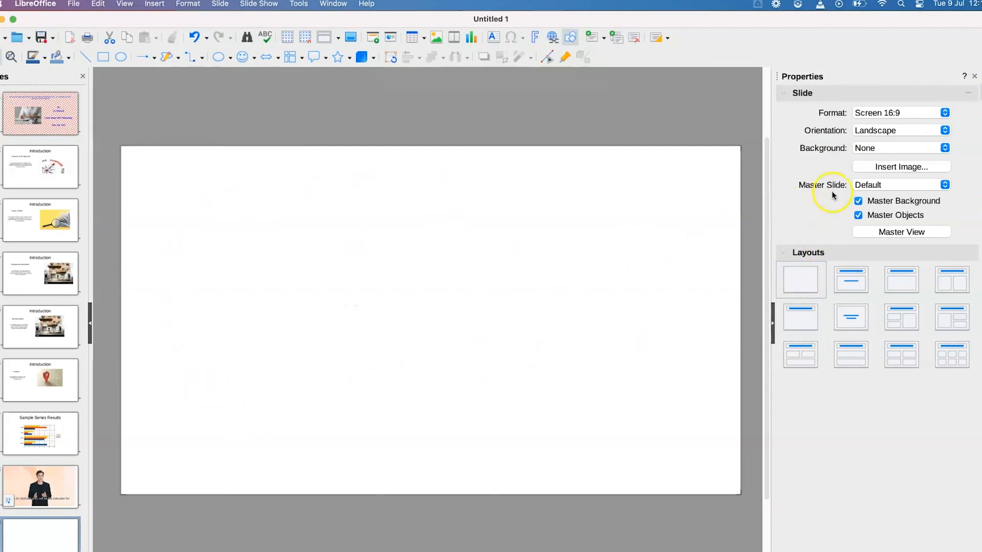
# Hide the properties sidebar and look through the available symbol shapes and block arrows.
pyautogui.click(976, 77)
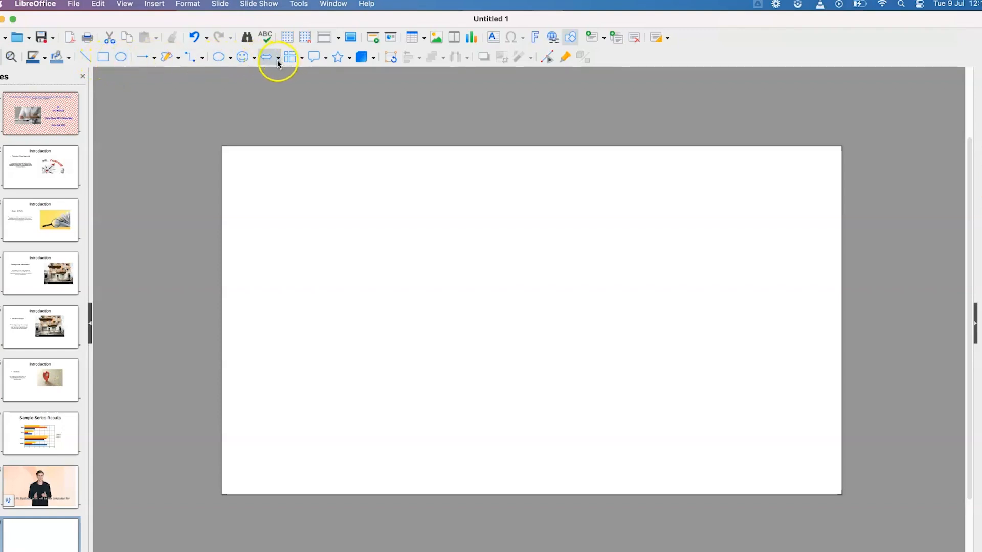
pyautogui.click(254, 57)
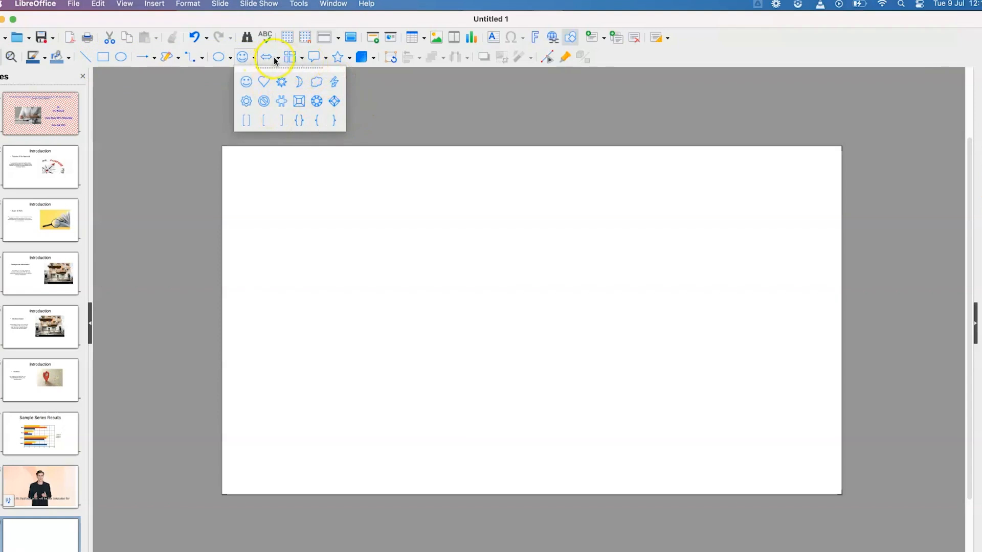
pyautogui.click(274, 57)
pyautogui.click(277, 58)
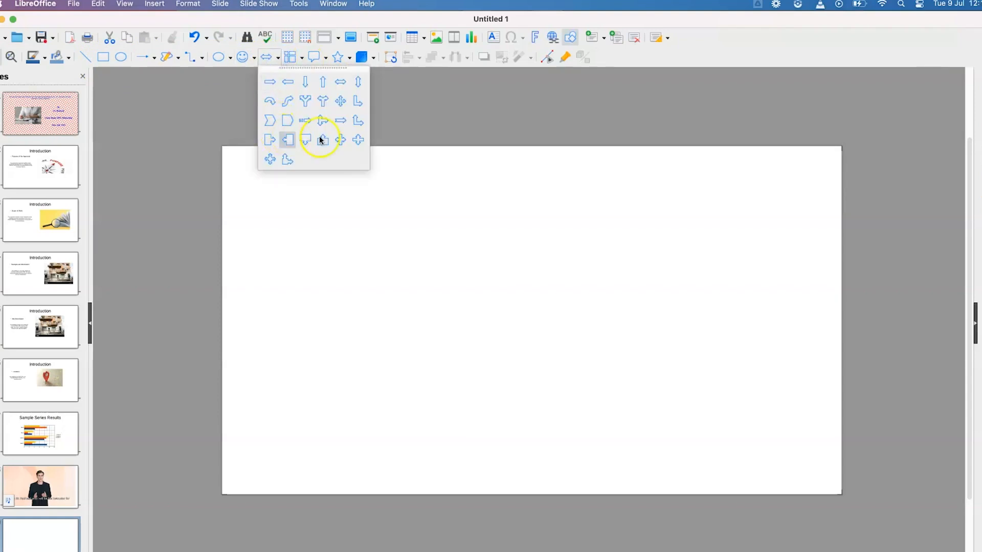
pyautogui.click(176, 109)
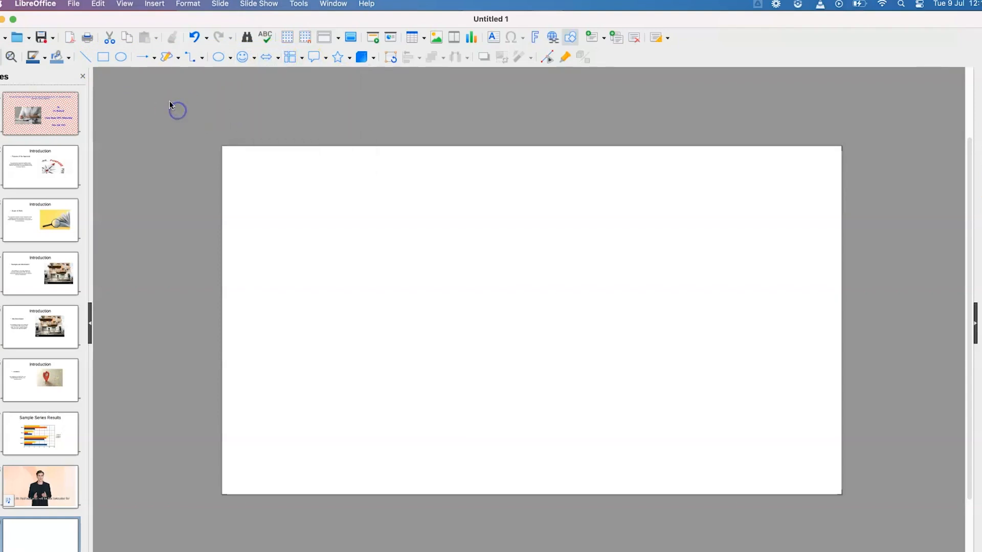
# Draw an ellipse about 4.21 cm wide and 1.98 cm high in the left part of the blank slide.
pyautogui.click(120, 57)
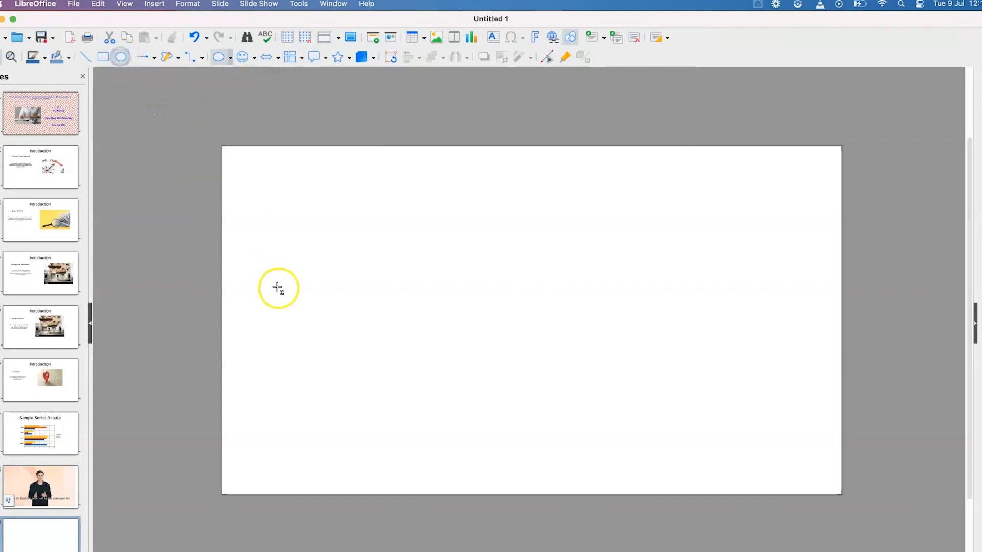
pyautogui.moveTo(283, 290); pyautogui.dragTo(376, 335)
pyautogui.click(344, 316)
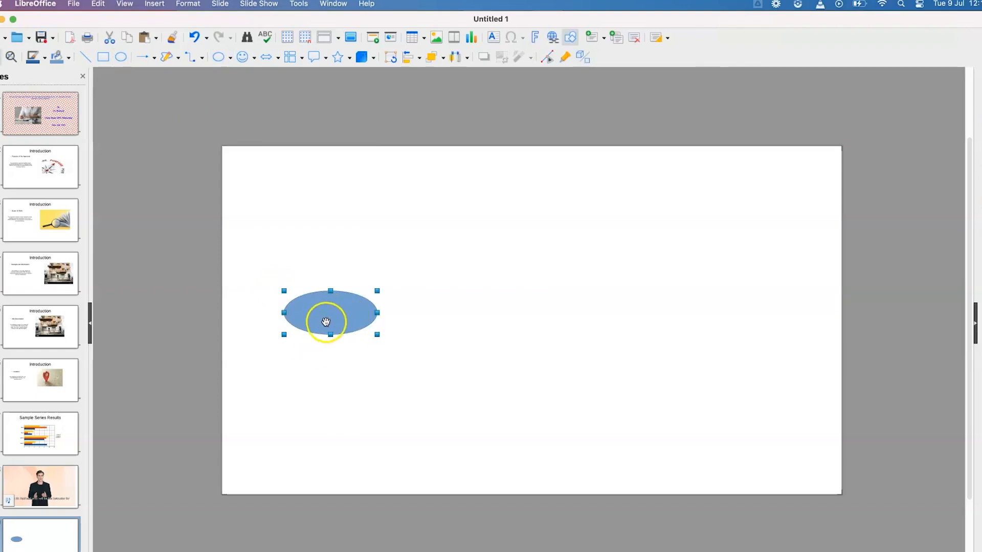
# Show the properties sidebar again and fill the ellipse with pale pink from the html palette.
pyautogui.click(977, 97)
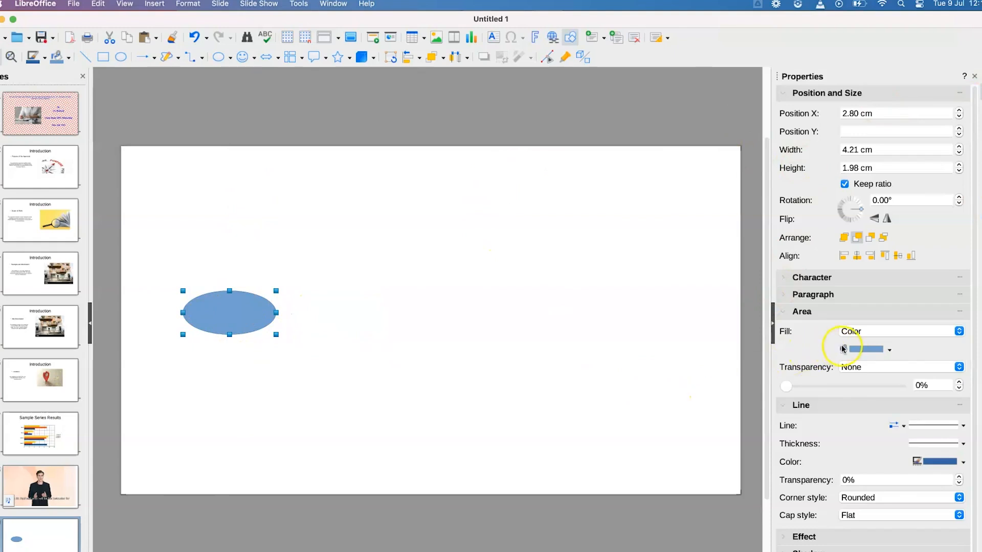
pyautogui.click(860, 349)
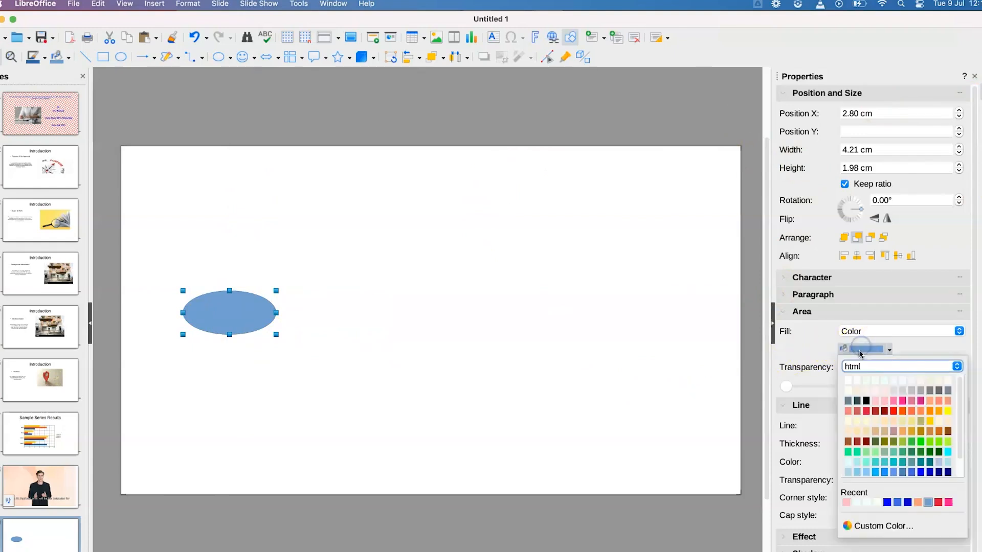
pyautogui.click(883, 390)
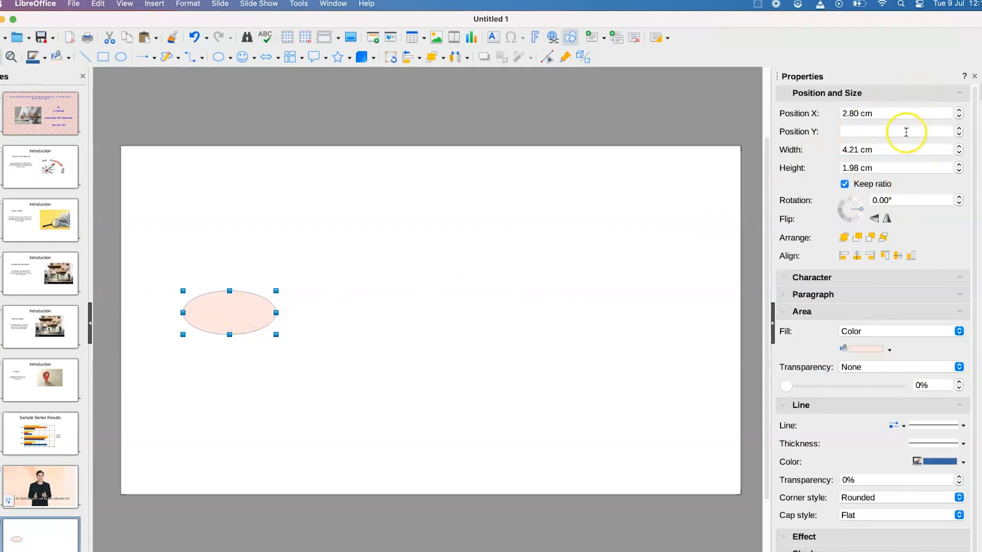
# Set the ellipse's width to 4.00 cm while keeping its aspect ratio.
pyautogui.click(959, 147)
pyautogui.click(959, 147)
pyautogui.click(959, 147)
pyautogui.click(959, 147)
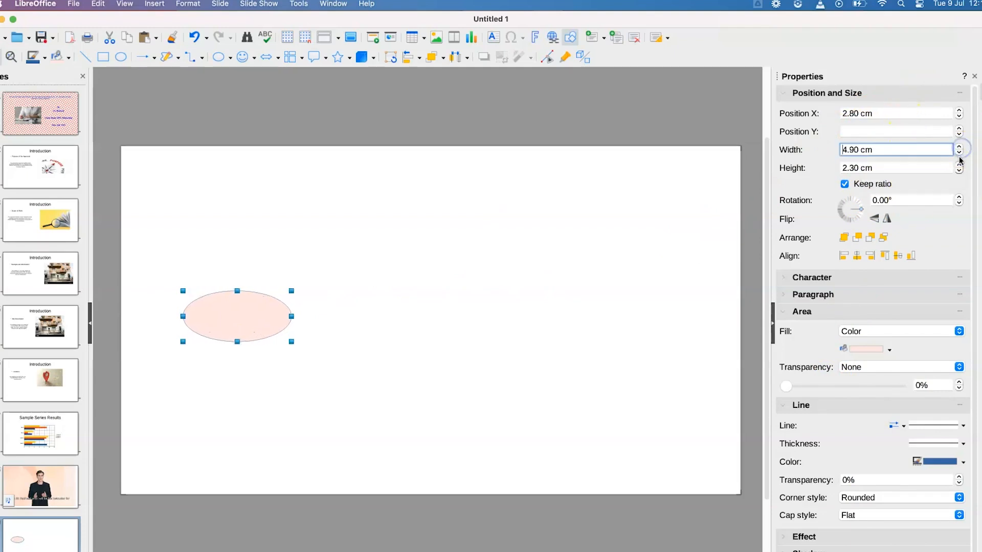
pyautogui.click(959, 152)
pyautogui.click(959, 152)
pyautogui.click(959, 152)
pyautogui.click(959, 152)
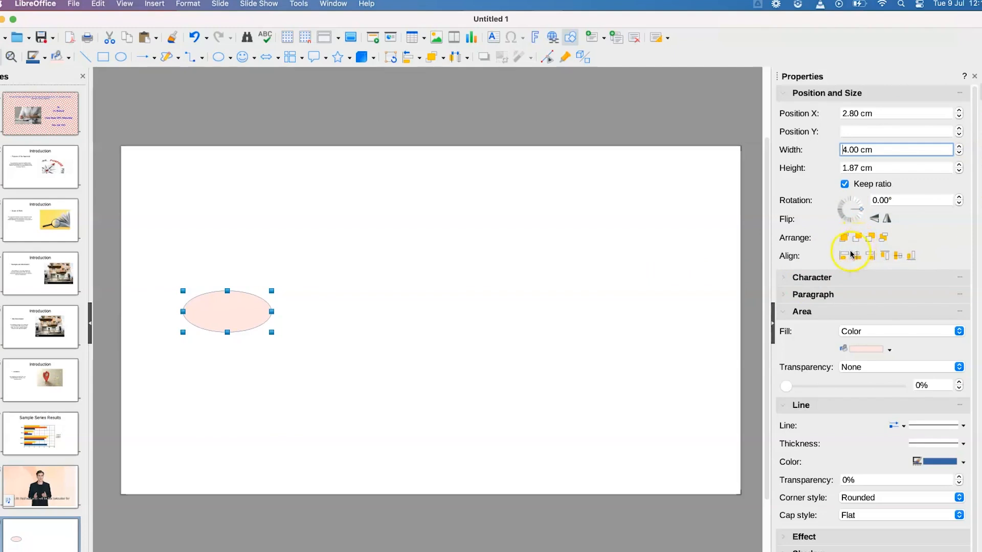
# Examine the rotation, flip, line style and line thickness options for the ellipse, and deselect it.
pyautogui.moveTo(862, 210)
pyautogui.mouseDown()
pyautogui.moveTo(842, 212)
pyautogui.moveTo(849, 212)
pyautogui.mouseUp()
pyautogui.click(873, 221)
pyautogui.click(887, 221)
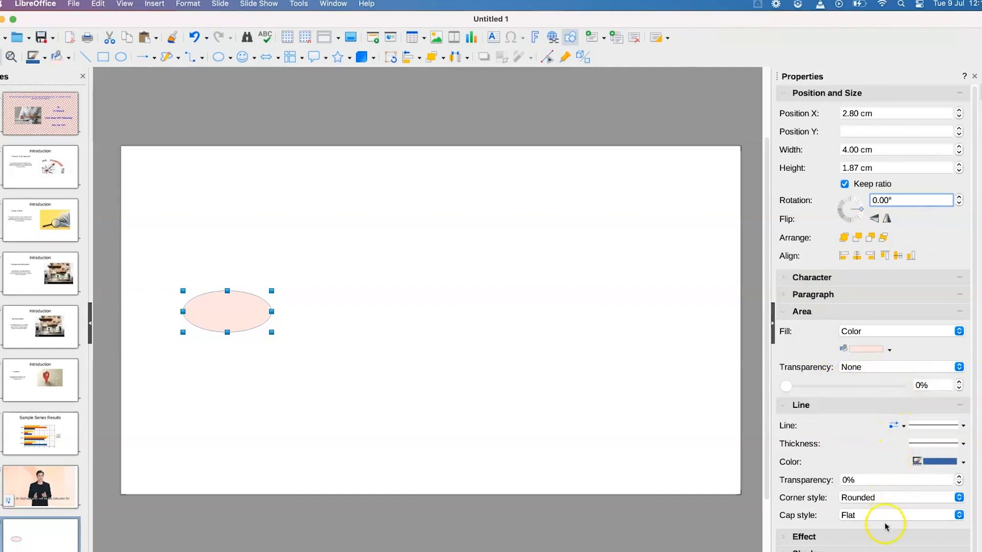
pyautogui.click(932, 426)
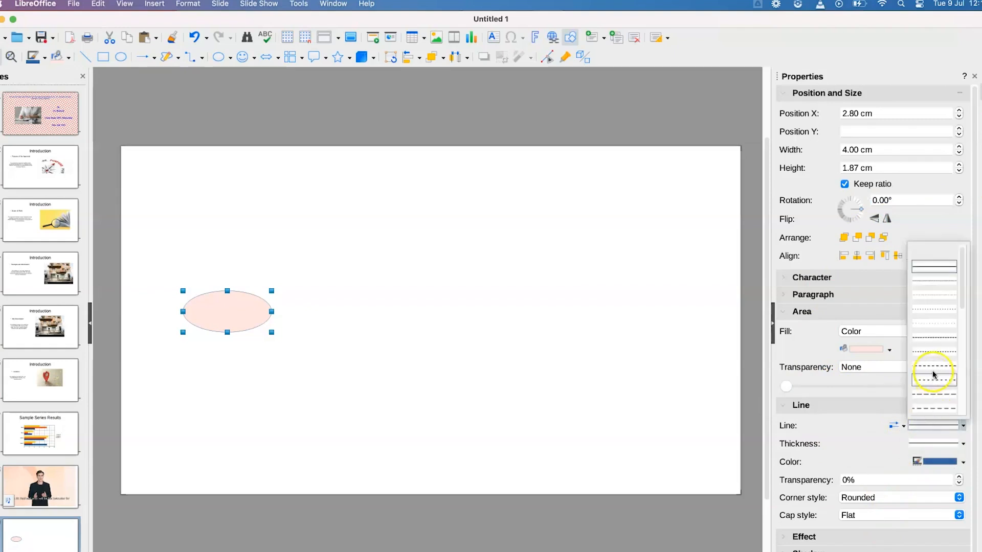
pyautogui.click(888, 444)
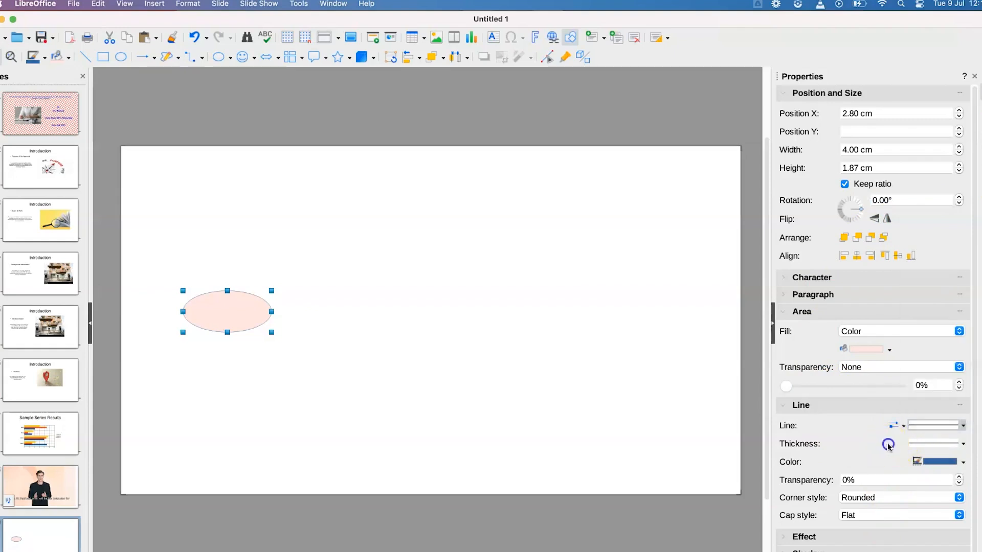
pyautogui.click(923, 444)
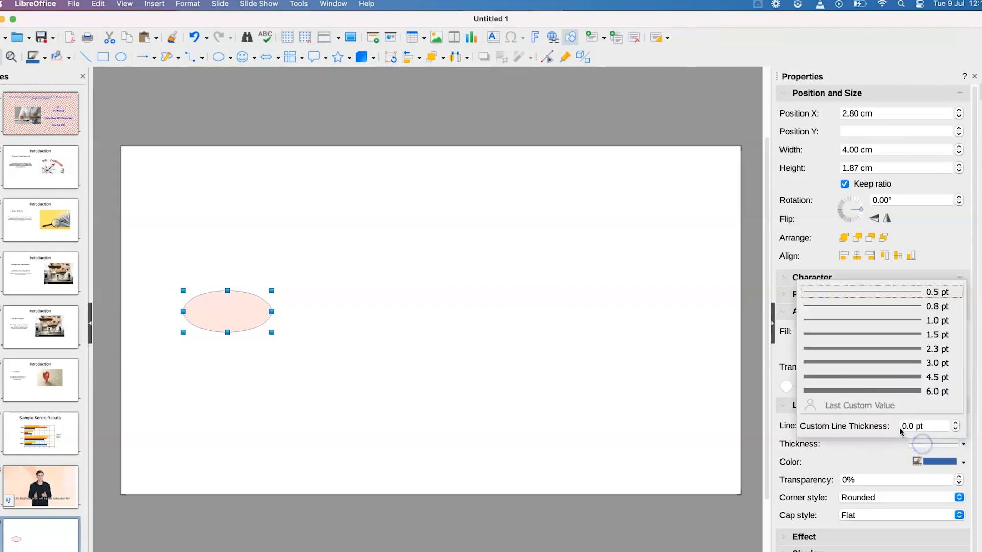
pyautogui.click(875, 461)
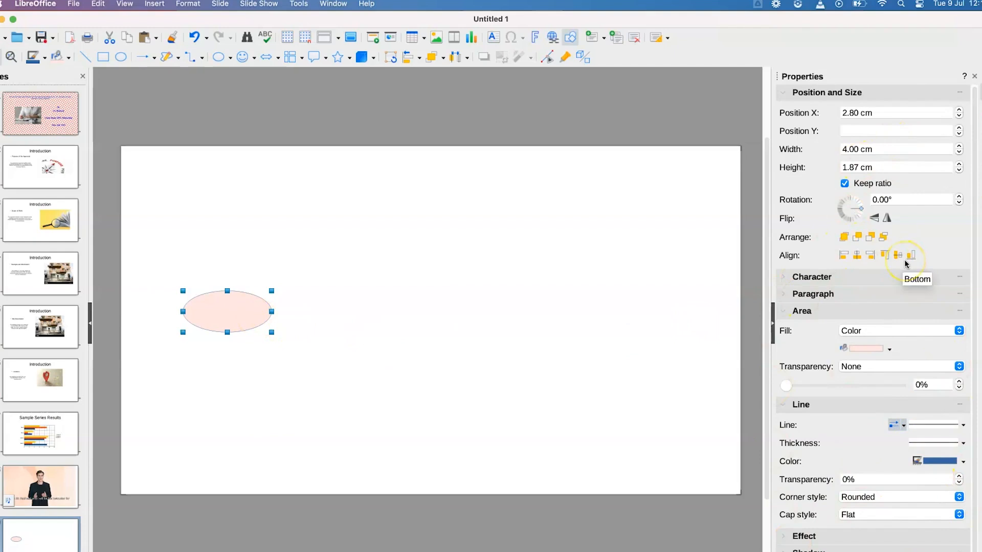
pyautogui.click(422, 340)
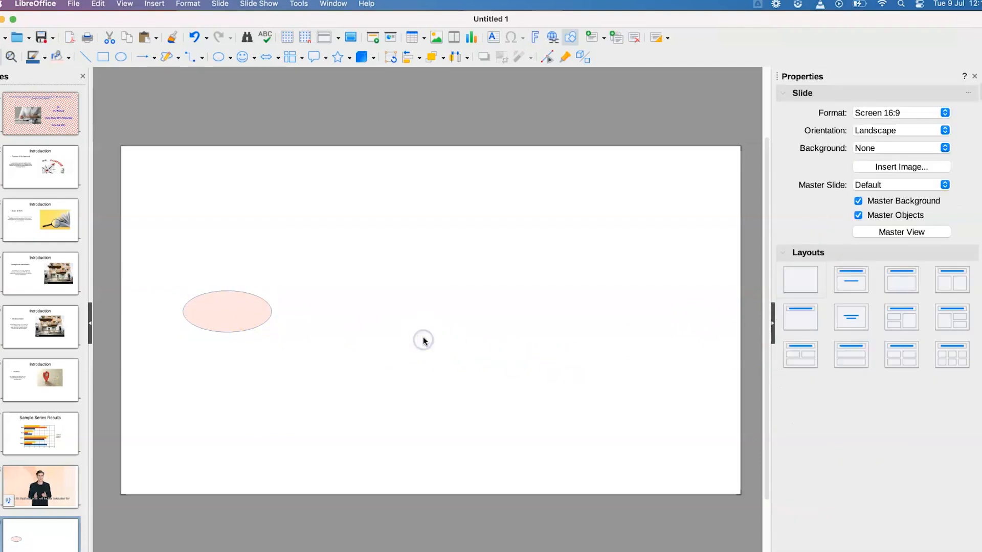
# Label the ellipse "Start" and format the text in dark blue and bold.
pyautogui.click(217, 317)
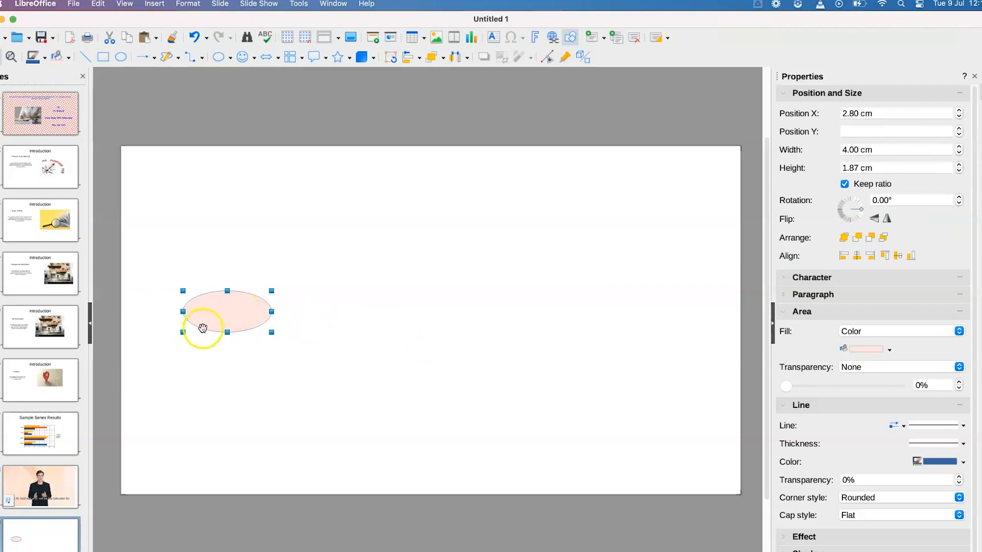
pyautogui.click(232, 310)
pyautogui.doubleClick(232, 310)
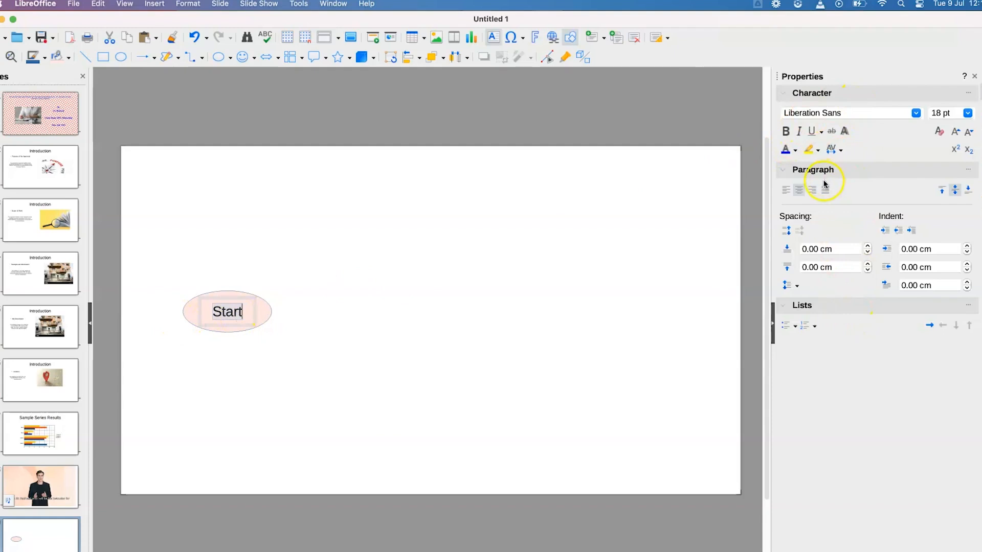
pyautogui.click(795, 150)
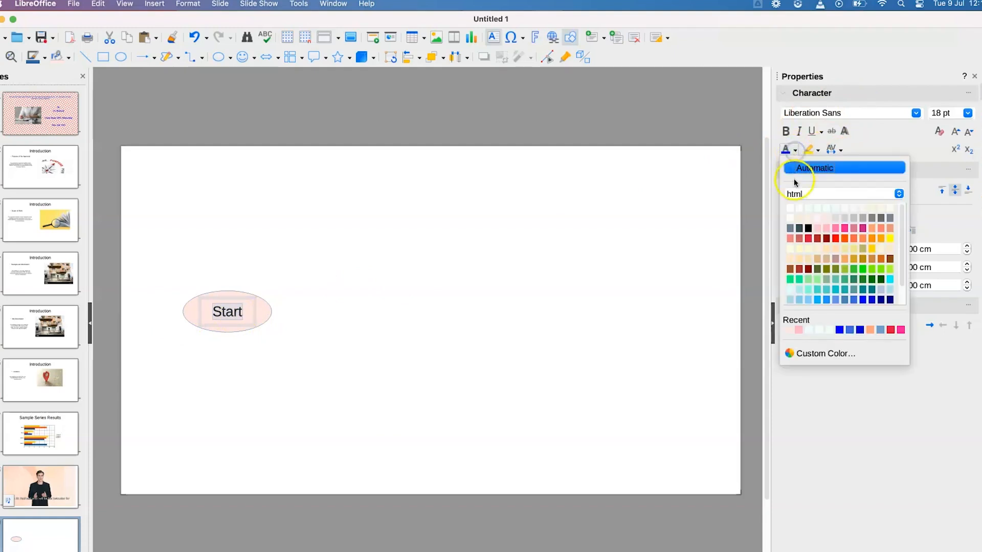
pyautogui.click(859, 330)
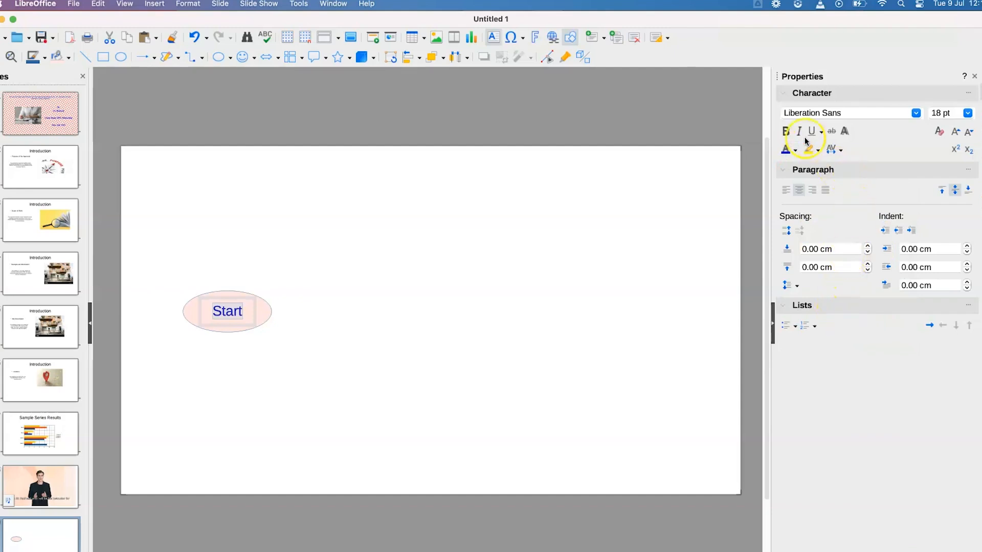
pyautogui.click(785, 132)
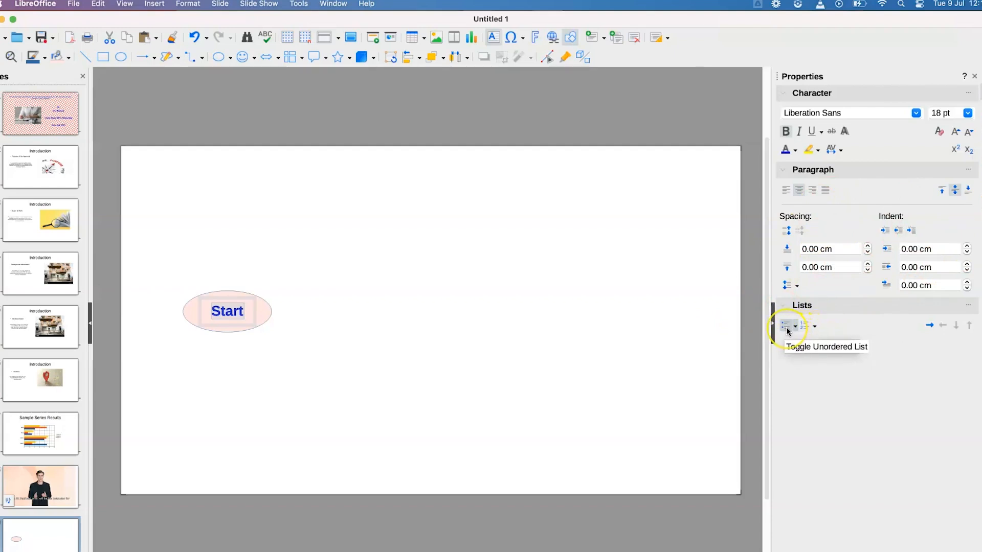
pyautogui.click(319, 316)
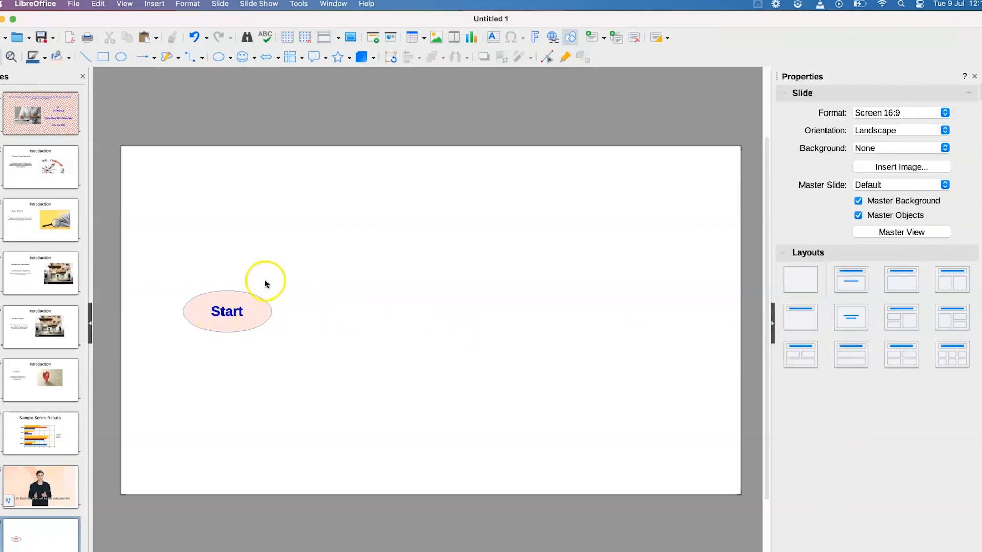
# Draw a rectangle about 6.06 cm wide and 2.44 cm high to the right of the Start ellipse.
pyautogui.click(102, 57)
pyautogui.moveTo(355, 283); pyautogui.dragTo(490, 338)
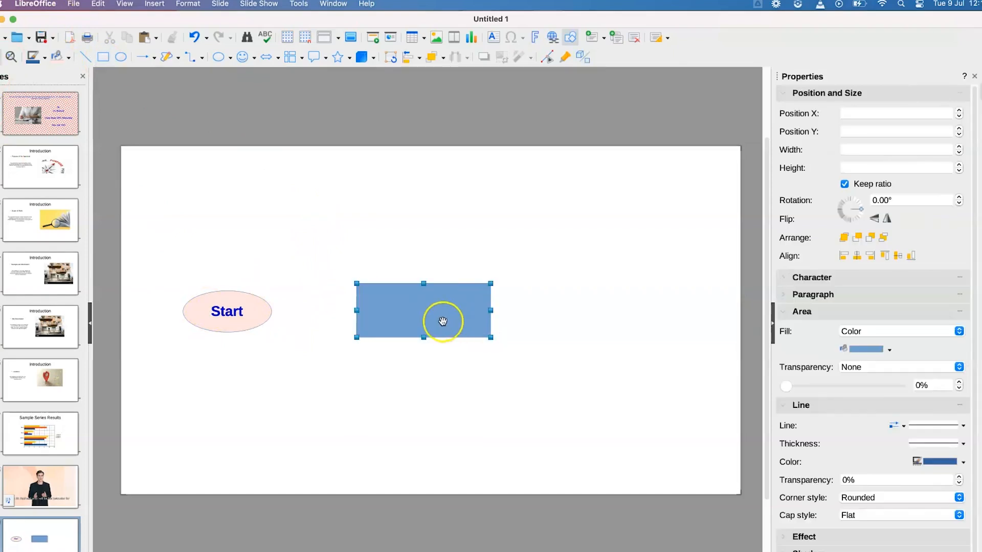
pyautogui.click(888, 349)
pyautogui.click(916, 475)
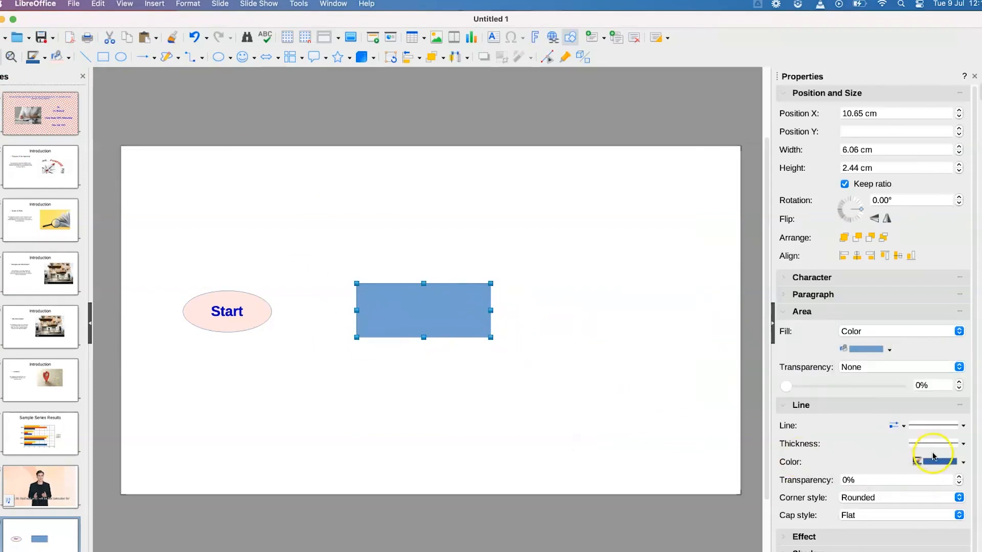
pyautogui.click(954, 462)
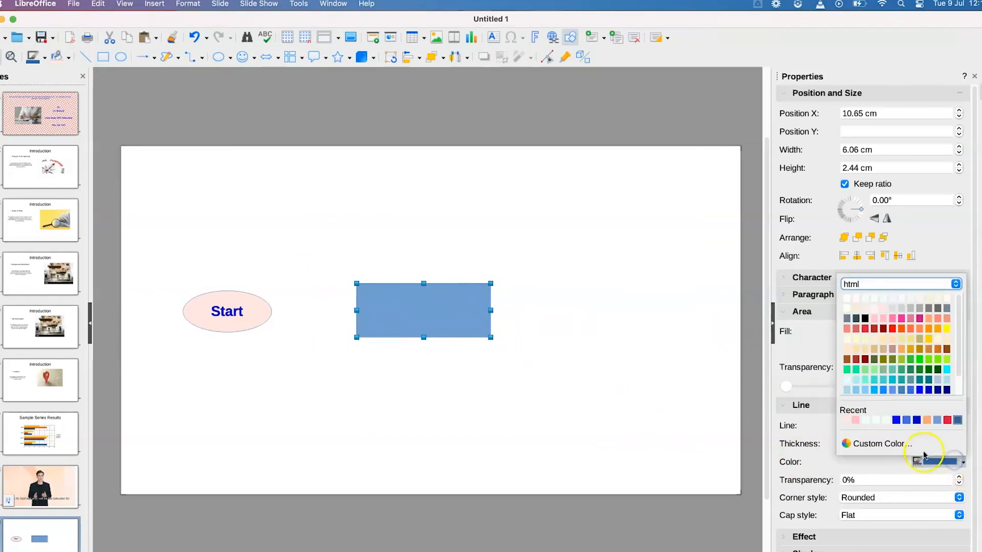
# Fill the rectangle with very pale cyan from the html palette and deselect it.
pyautogui.click(888, 349)
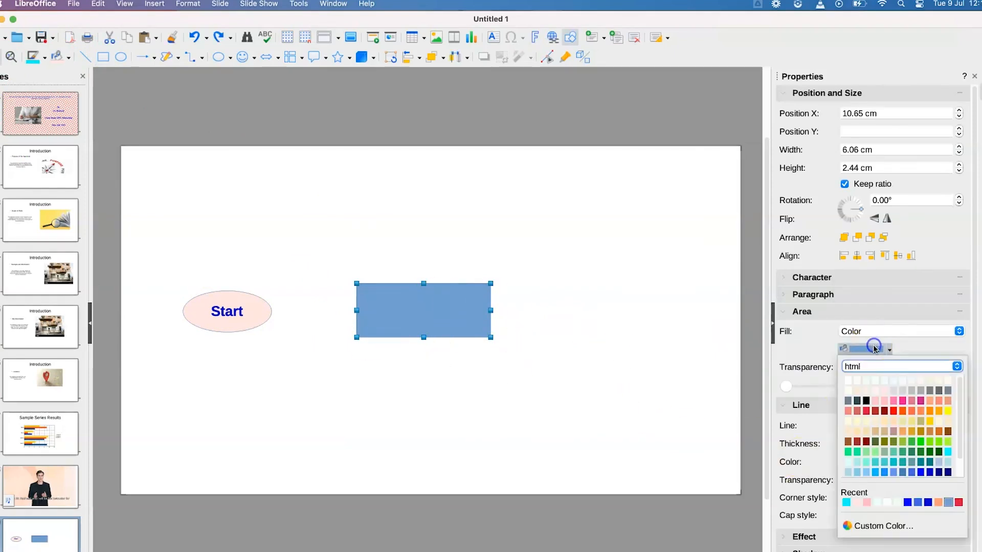
pyautogui.click(884, 381)
pyautogui.click(498, 377)
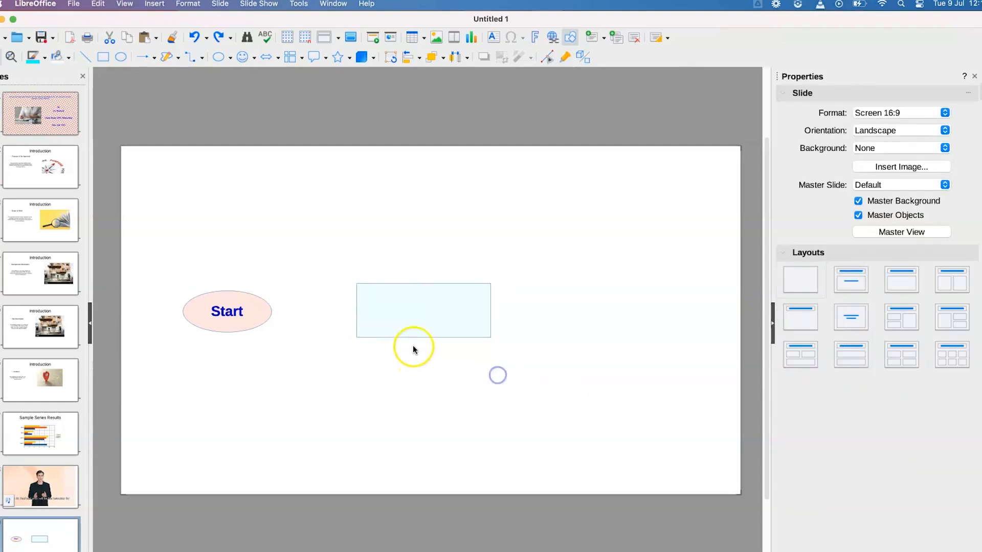
# Label the rectangle "Process" and format the text in dark blue and bold.
pyautogui.click(425, 310)
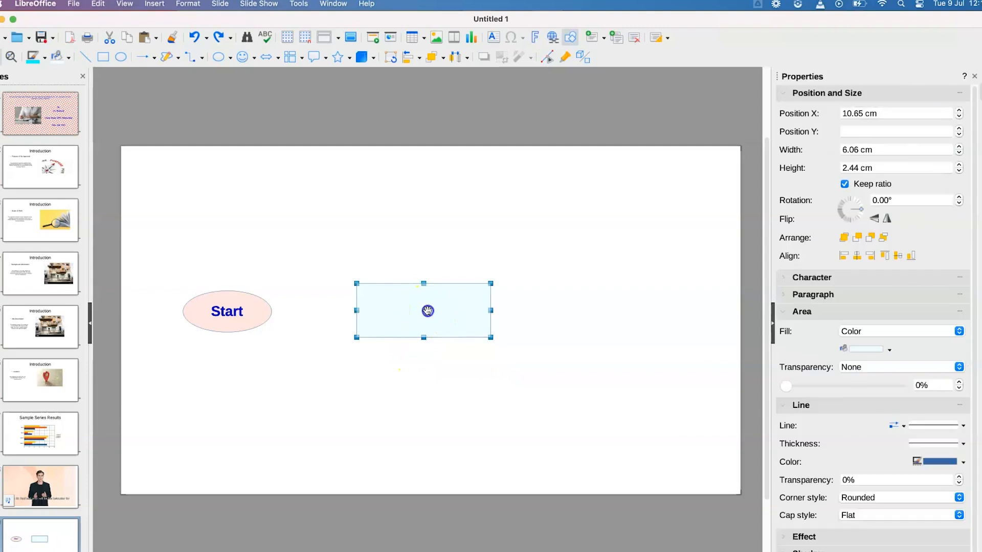
pyautogui.click(427, 309)
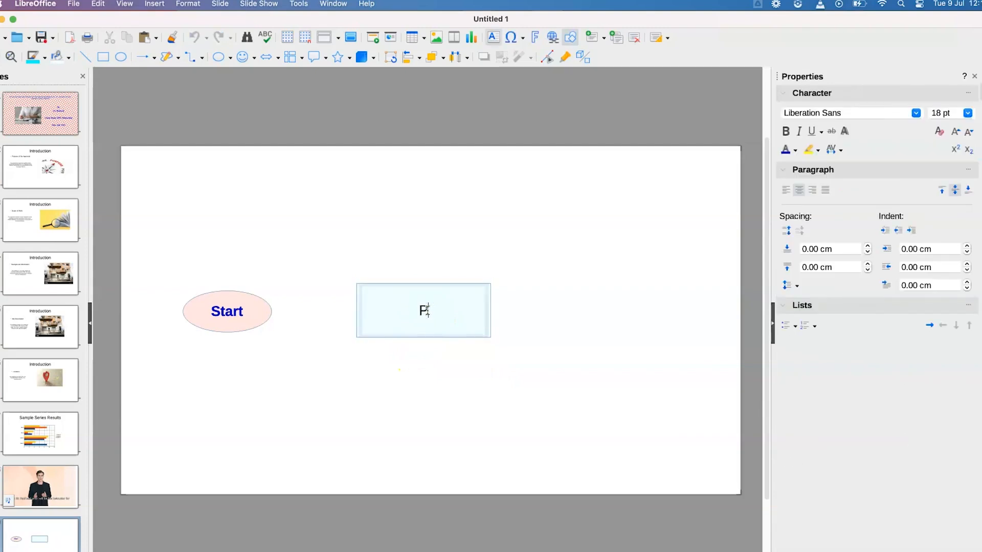
pyautogui.write('Process')
pyautogui.doubleClick(428, 311)
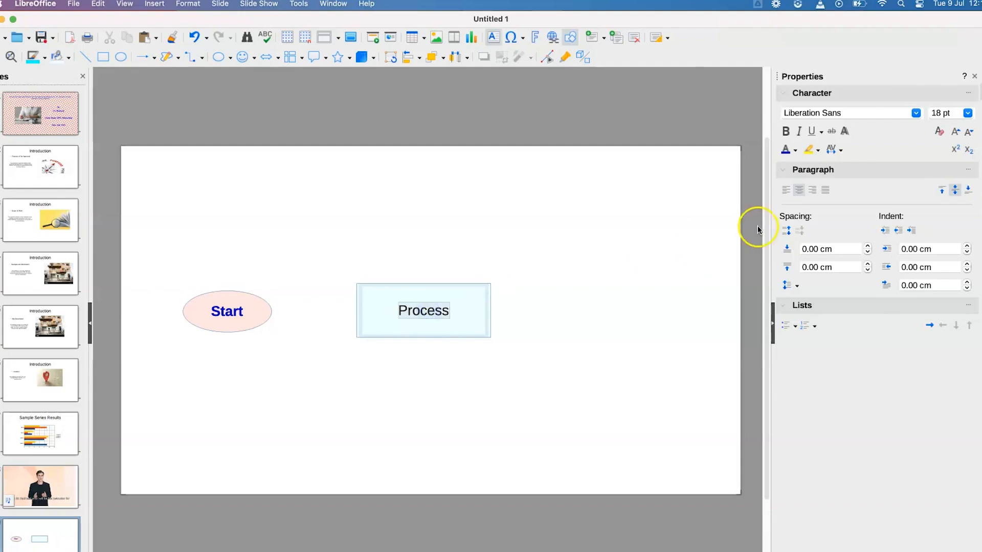
pyautogui.click(787, 150)
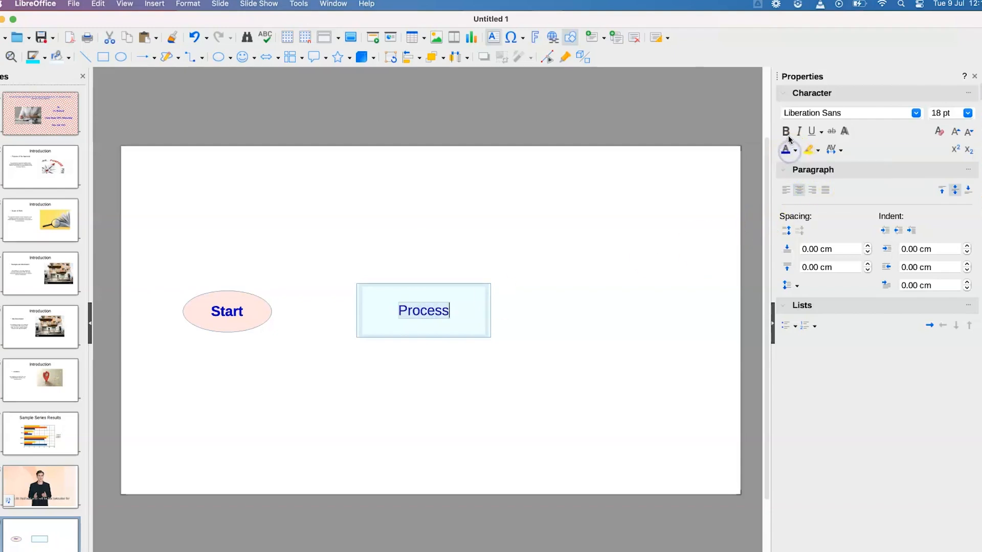
pyautogui.click(785, 131)
pyautogui.click(571, 247)
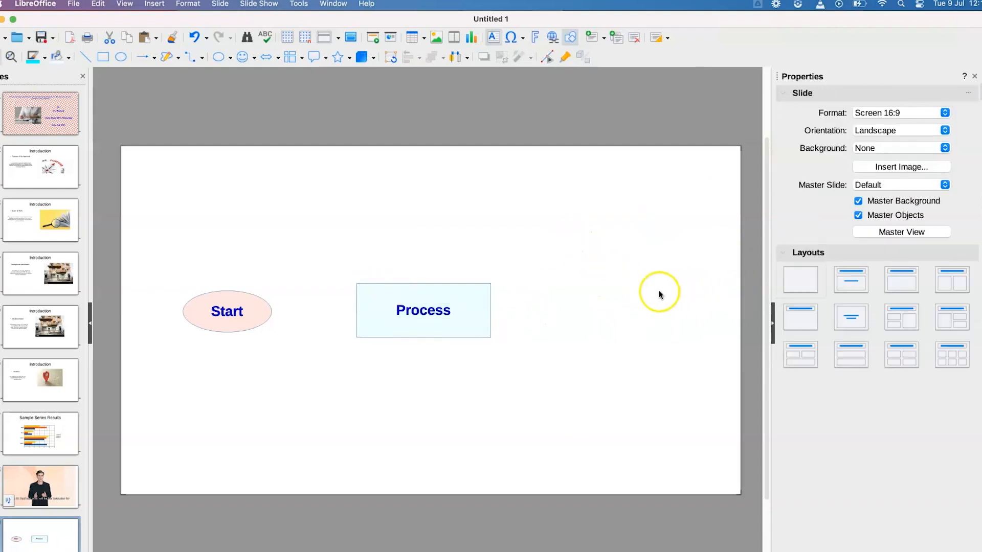
# Duplicate the Start ellipse and place the copy to the right of the Process rectangle.
pyautogui.click(208, 294)
pyautogui.click(197, 252)
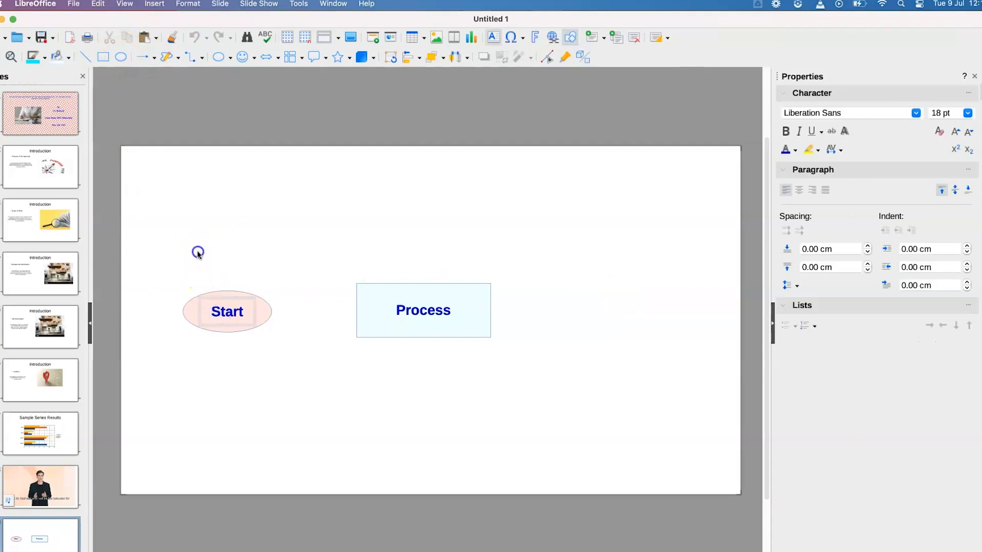
pyautogui.click(194, 315)
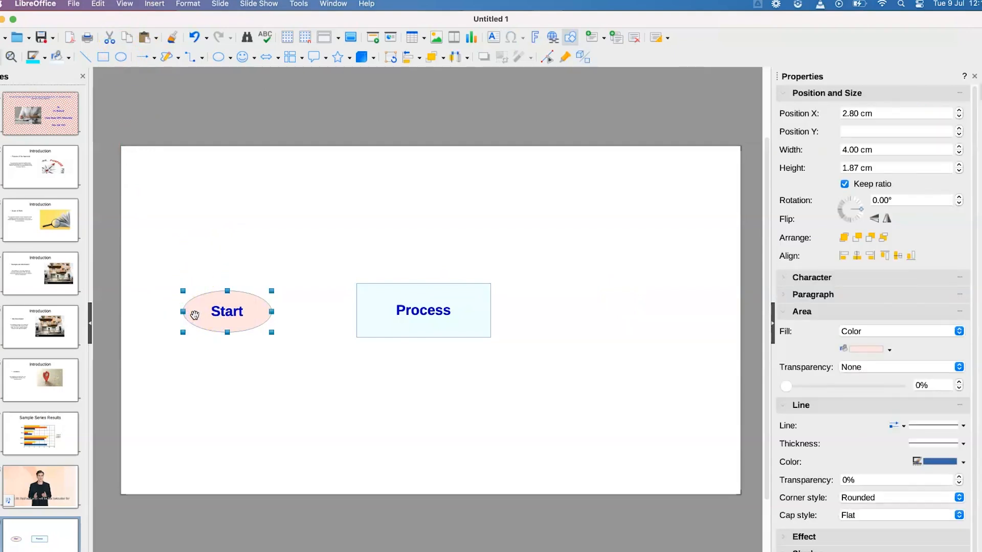
pyautogui.moveTo(195, 315); pyautogui.dragTo(645, 321)
pyautogui.click(584, 356)
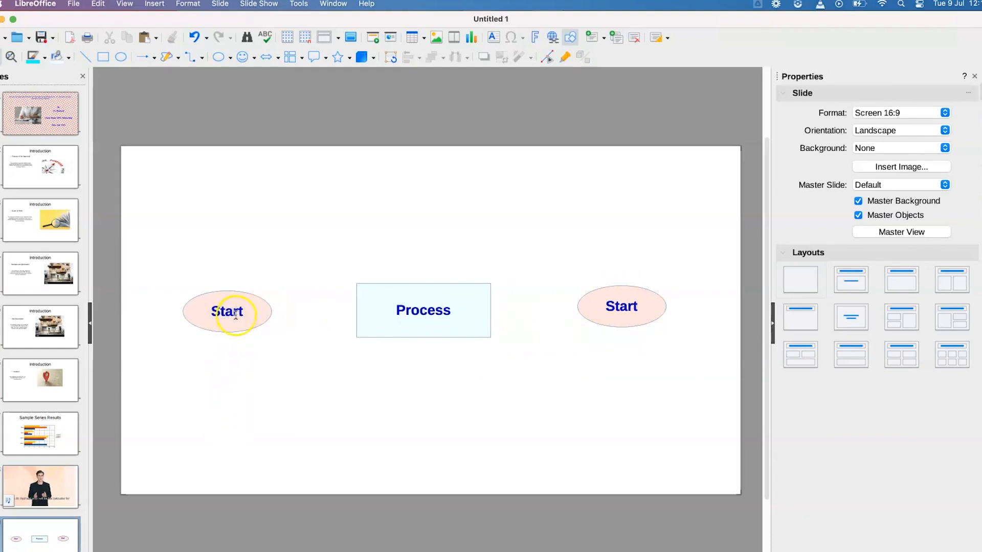
# Change the text of the copied ellipse beside the Process rectangle to "End".
pyautogui.doubleClick(633, 306)
pyautogui.doubleClick(634, 306)
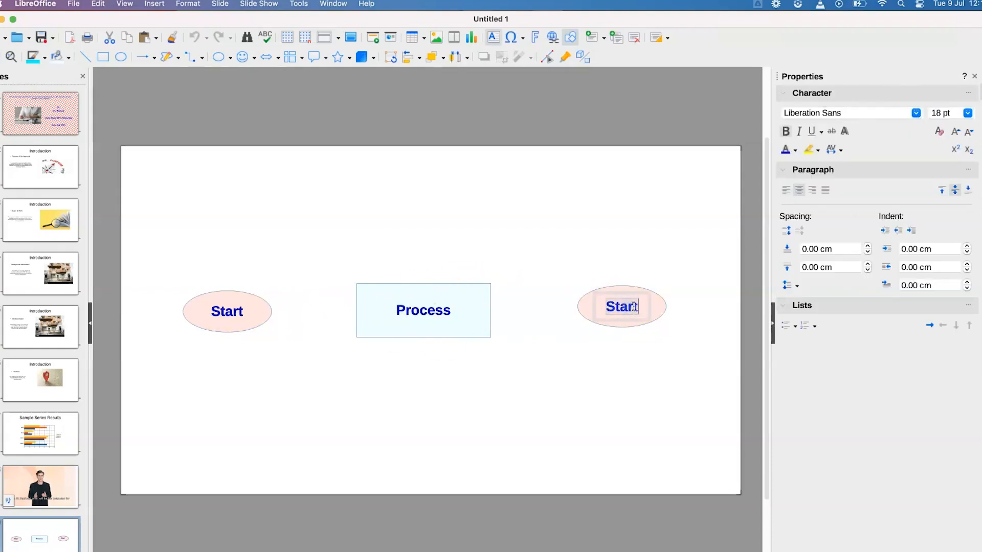
pyautogui.write('End')
pyautogui.click(560, 422)
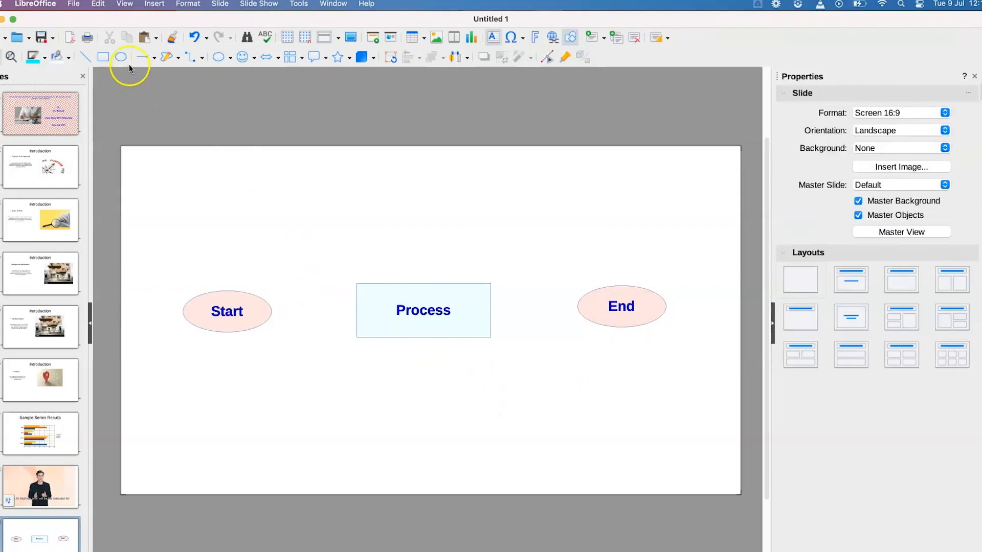
# Choose the line tool that ends with an arrow, ready for linking the flowchart shapes.
pyautogui.click(154, 59)
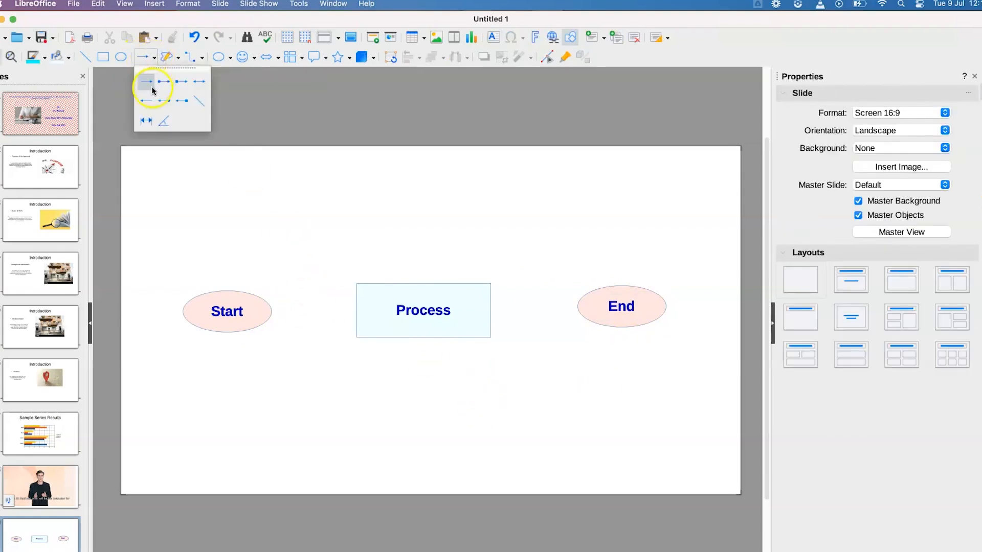
pyautogui.click(146, 82)
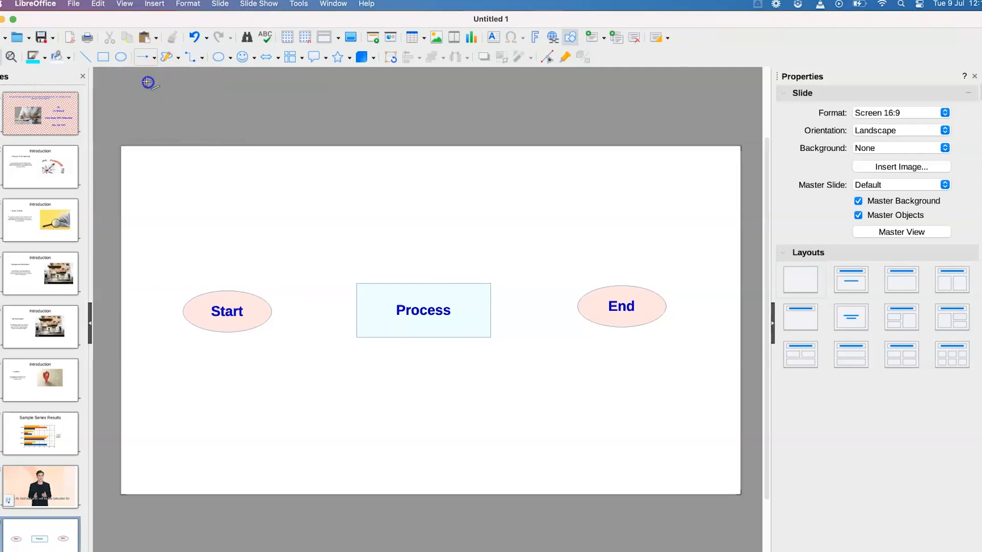